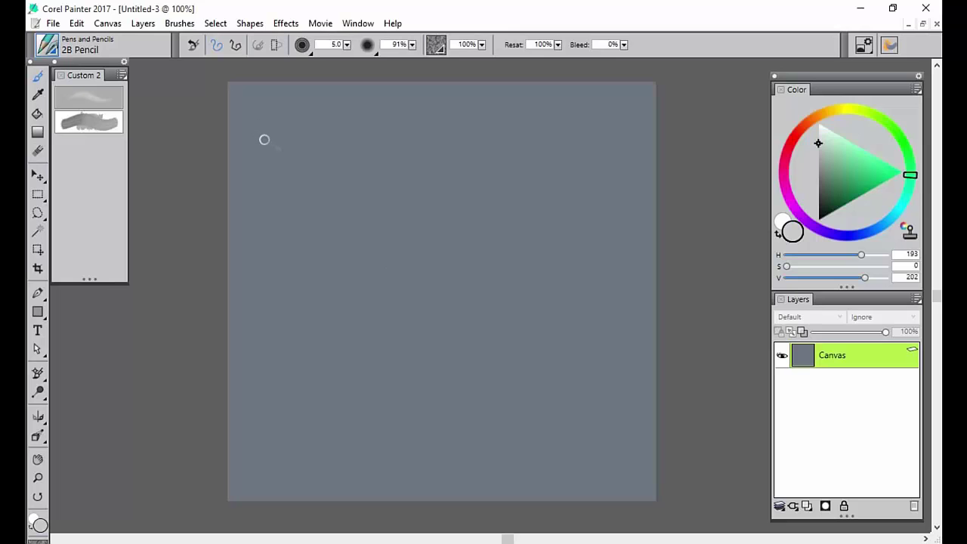
Step: Browse the pencil variants in the brush library, then return to the canvas
click(53, 46)
scroll(161, 330, up, 4)
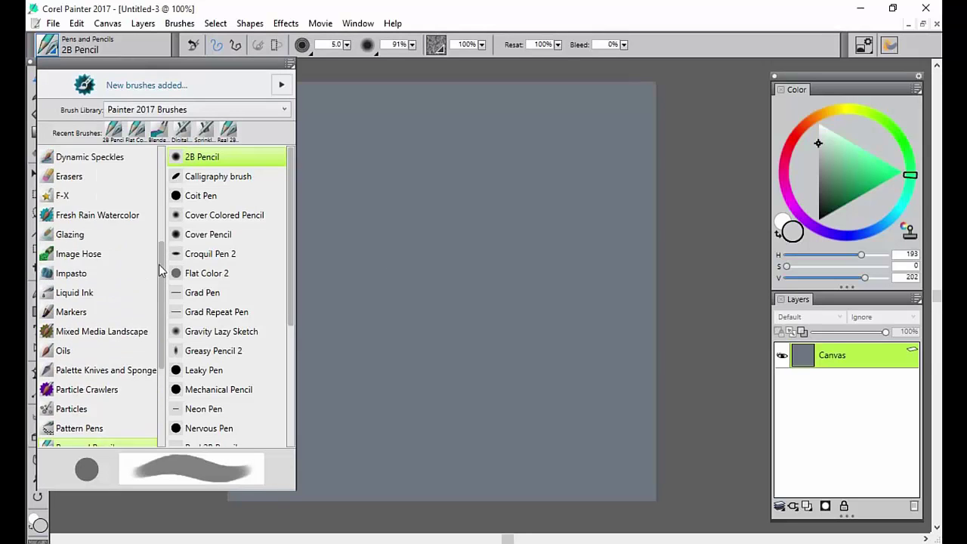
scroll(161, 319, down, 3)
scroll(161, 322, down, 3)
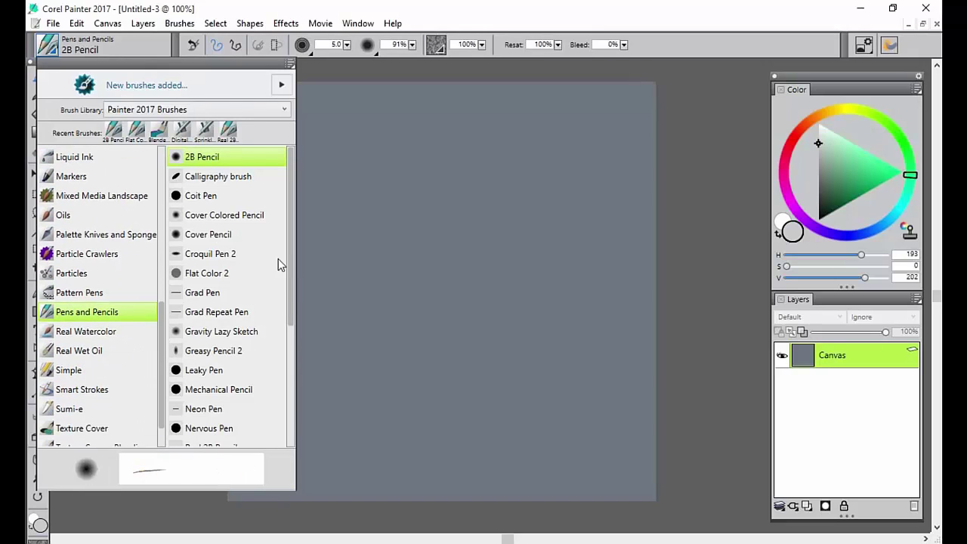
drag(292, 283, 292, 303)
scroll(292, 303, up, 2)
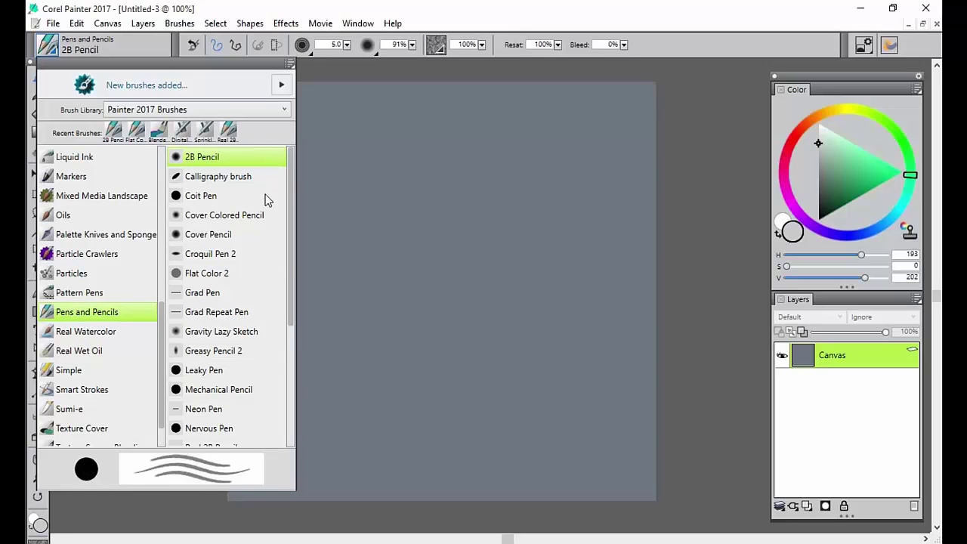
drag(292, 313, 290, 426)
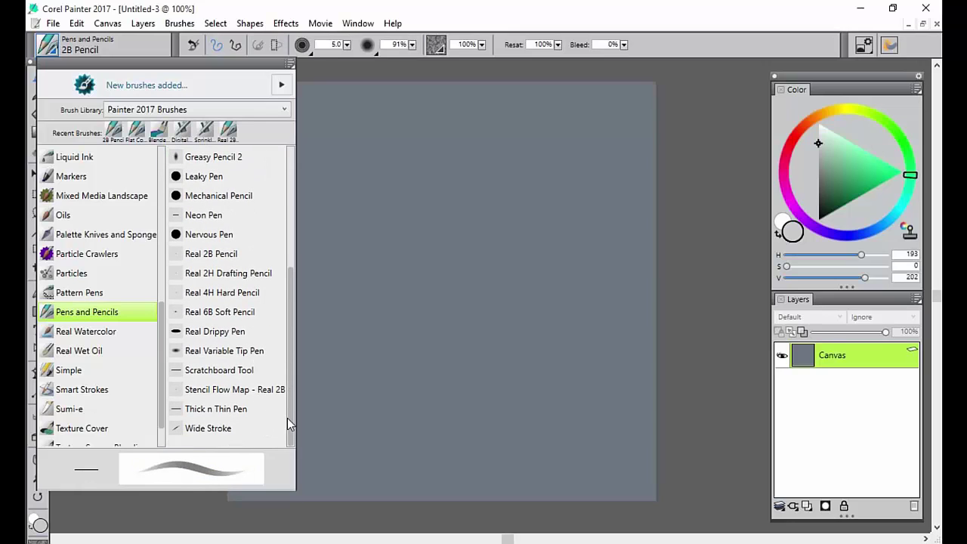
drag(290, 425, 289, 311)
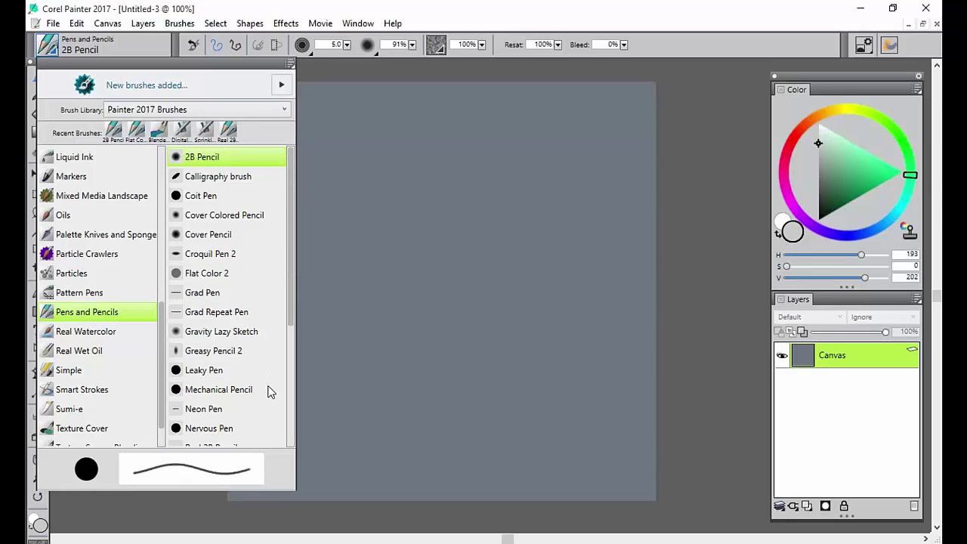
mouse_move(289, 323)
mouse_down()
mouse_move(290, 379)
mouse_move(289, 261)
mouse_up()
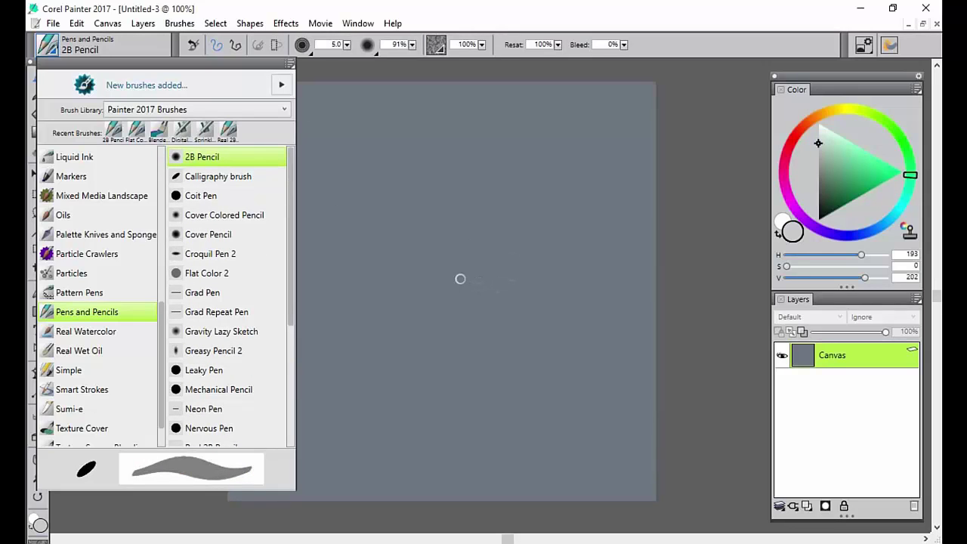
click(526, 258)
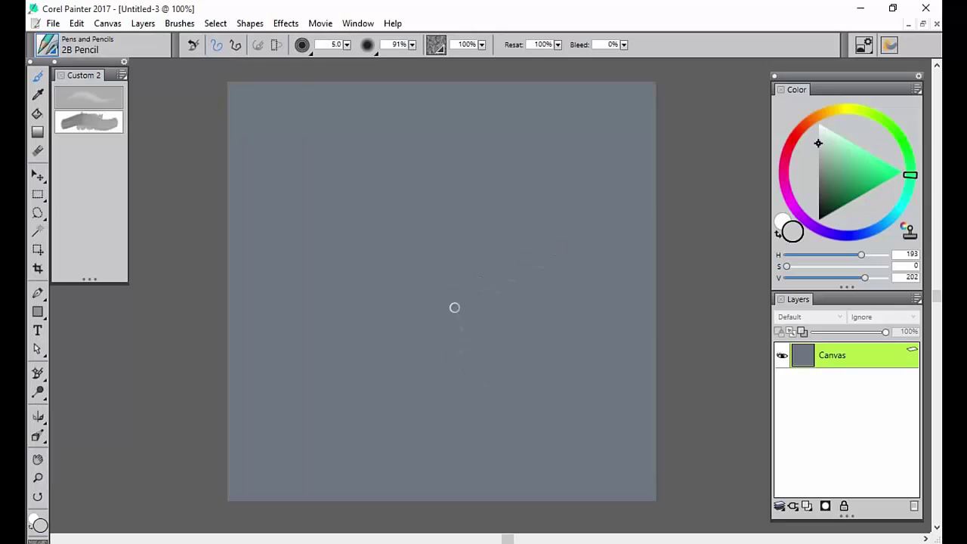
Step: Test the 2B Pencil, switch to a lighter tint (S 39, V 207), and undo the scribbles
drag(431, 359, 563, 313)
drag(423, 391, 512, 343)
drag(430, 400, 498, 355)
drag(827, 155, 825, 146)
mouse_move(498, 231)
mouse_down()
mouse_move(443, 300)
mouse_move(436, 360)
mouse_up()
mouse_move(494, 249)
mouse_down()
mouse_move(421, 326)
mouse_move(441, 314)
mouse_move(442, 377)
mouse_move(510, 320)
mouse_move(484, 369)
mouse_move(498, 375)
mouse_move(493, 397)
mouse_move(521, 404)
mouse_up()
key(ctrl+z)
Step: Try the pencil at 0% grain, reselect 2B Pencil to restore defaults, and undo the tests
drag(482, 45, 430, 54)
mouse_move(400, 163)
mouse_down()
mouse_move(410, 197)
mouse_move(451, 198)
mouse_move(481, 355)
mouse_up()
key(ctrl+z)
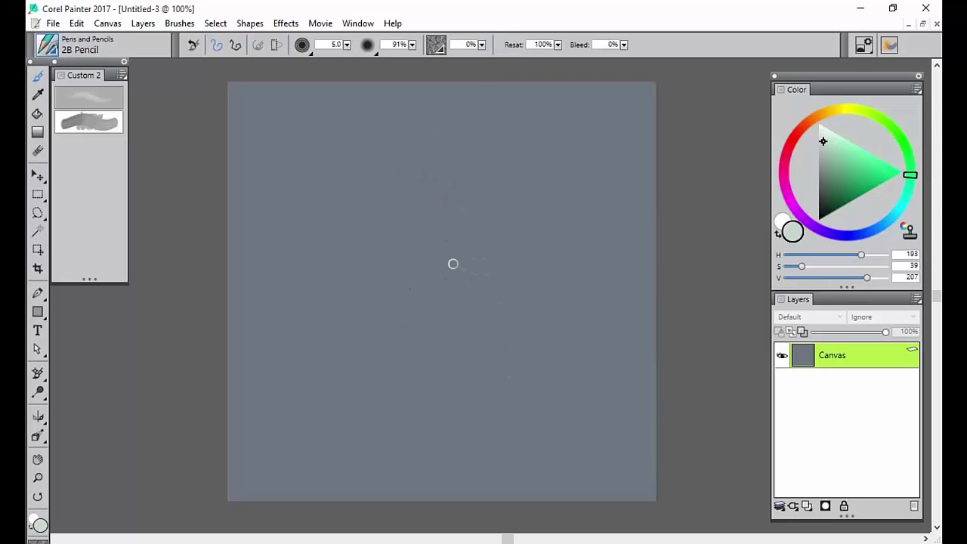
click(47, 47)
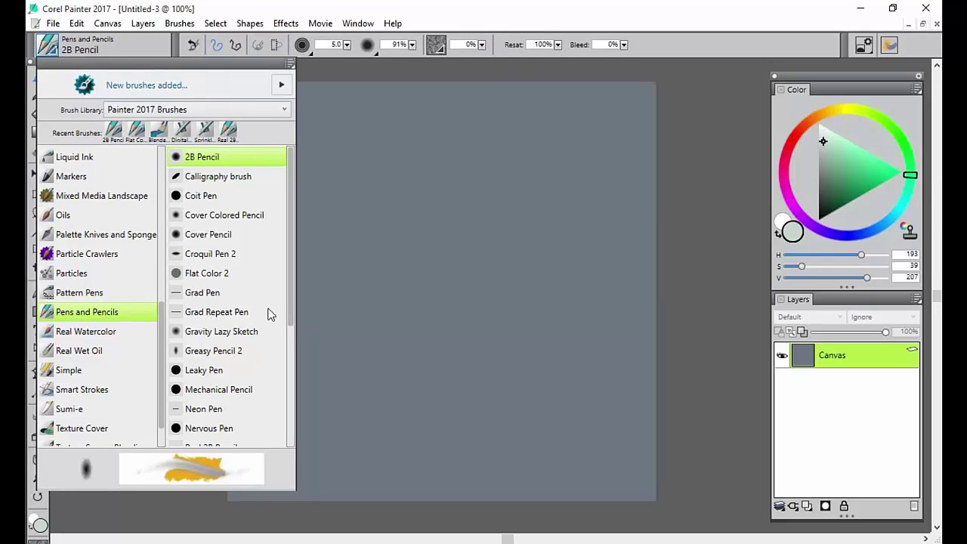
click(405, 115)
drag(434, 138, 358, 231)
mouse_move(429, 162)
mouse_down()
mouse_move(390, 225)
mouse_move(401, 236)
mouse_move(401, 279)
mouse_move(424, 307)
mouse_move(427, 352)
mouse_move(445, 381)
mouse_up()
key(ctrl+z)
key(ctrl+z)
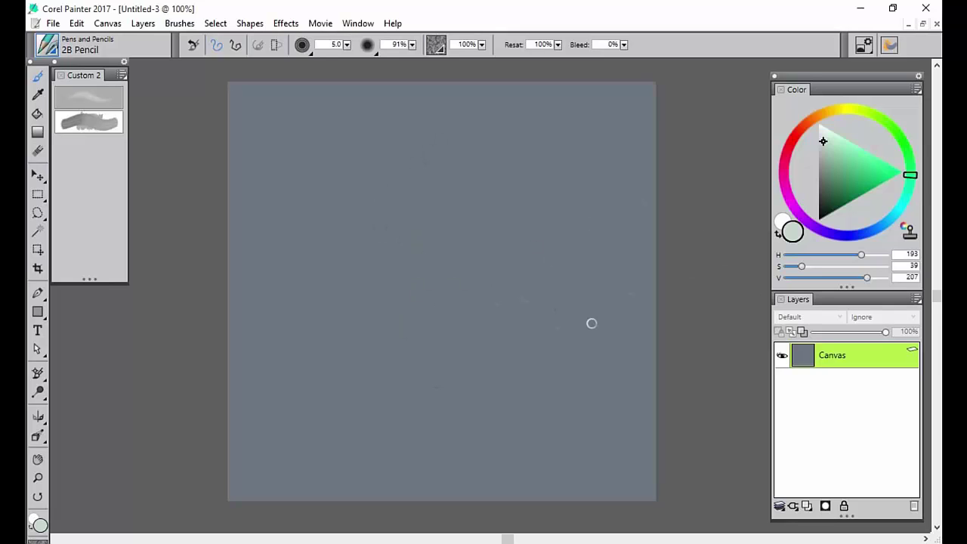
Step: On a new Layer 1, sketch a loose multi-stroke circle and nudge it up and right
key(ctrl+shift+n)
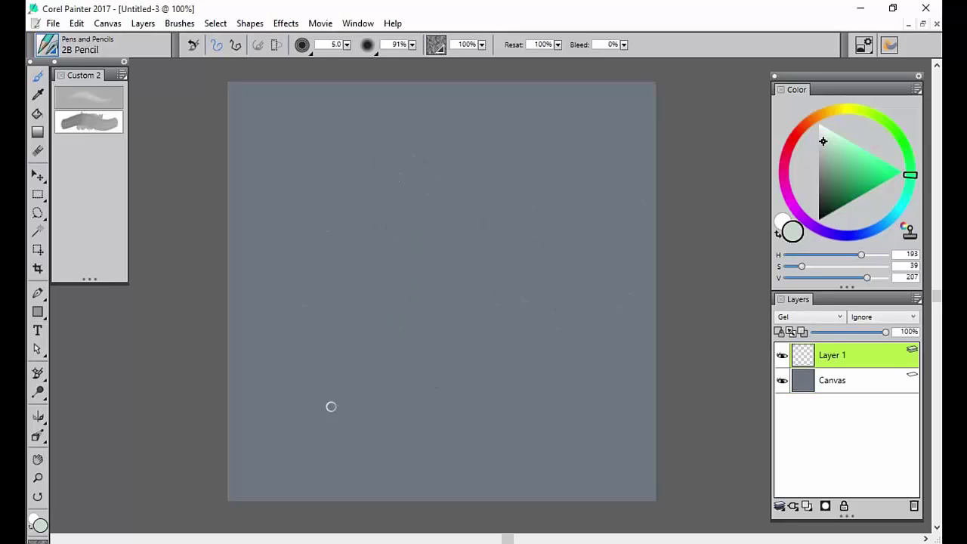
mouse_move(305, 266)
mouse_down()
mouse_move(307, 324)
mouse_move(422, 414)
mouse_move(520, 380)
mouse_up()
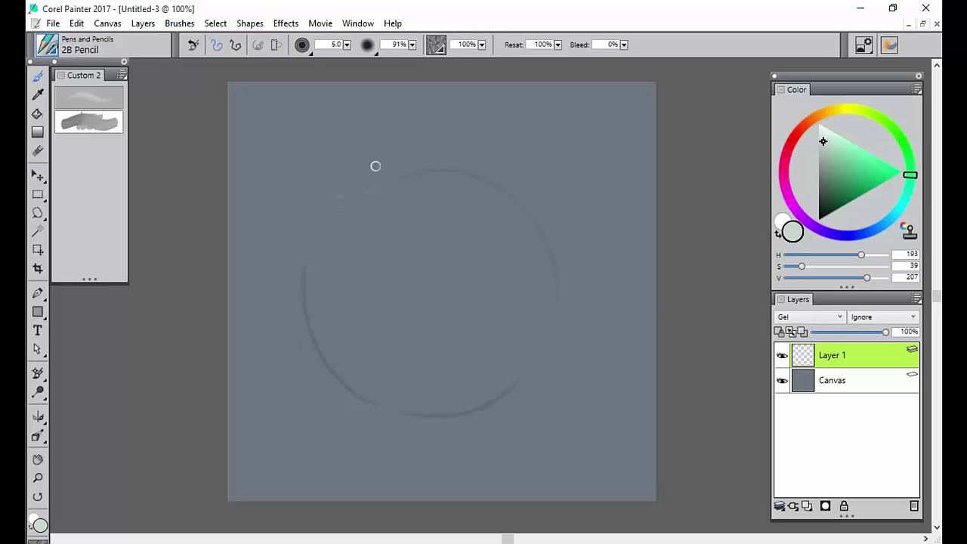
mouse_move(375, 164)
mouse_down()
mouse_move(531, 205)
mouse_move(521, 375)
mouse_up()
drag(486, 160, 323, 265)
mouse_move(406, 154)
mouse_down()
mouse_move(556, 254)
mouse_move(533, 355)
mouse_up()
mouse_move(541, 191)
mouse_down()
mouse_move(317, 312)
mouse_move(353, 340)
mouse_move(327, 340)
mouse_move(338, 197)
mouse_move(422, 176)
mouse_move(538, 331)
mouse_move(557, 306)
mouse_move(394, 167)
mouse_move(334, 331)
mouse_move(309, 299)
mouse_move(509, 371)
mouse_move(494, 404)
mouse_move(517, 391)
mouse_move(451, 152)
mouse_move(400, 387)
mouse_move(381, 371)
mouse_move(347, 374)
mouse_move(436, 412)
mouse_move(481, 401)
mouse_move(327, 365)
mouse_move(413, 409)
mouse_move(307, 262)
mouse_move(529, 351)
mouse_move(517, 368)
mouse_move(456, 153)
mouse_move(329, 205)
mouse_move(323, 221)
mouse_move(457, 170)
mouse_move(542, 323)
mouse_move(514, 371)
mouse_move(542, 207)
mouse_move(344, 178)
mouse_move(307, 278)
mouse_move(302, 309)
mouse_move(494, 401)
mouse_up()
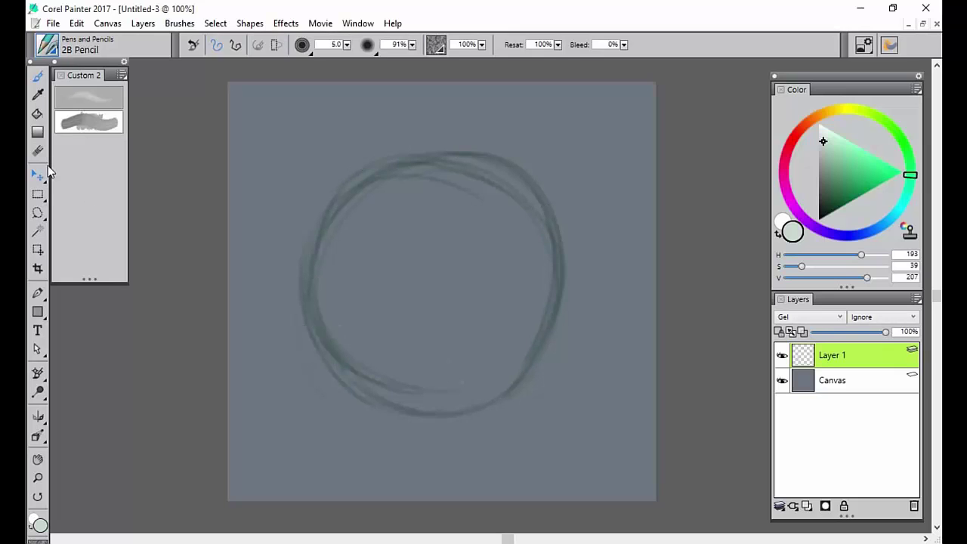
drag(484, 302, 495, 327)
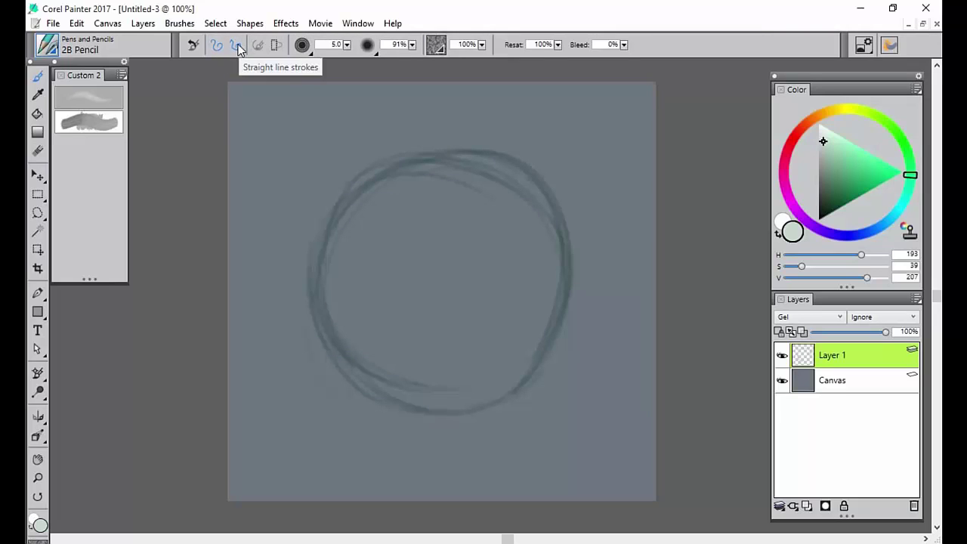
Step: With straight-line strokes on, click eight points around the circle to outline a polygon
click(237, 46)
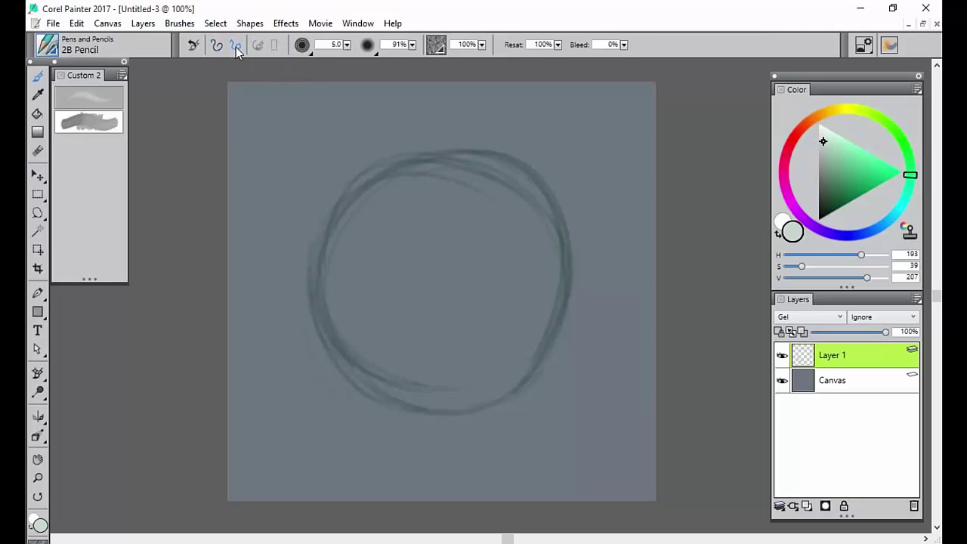
click(384, 170)
click(318, 252)
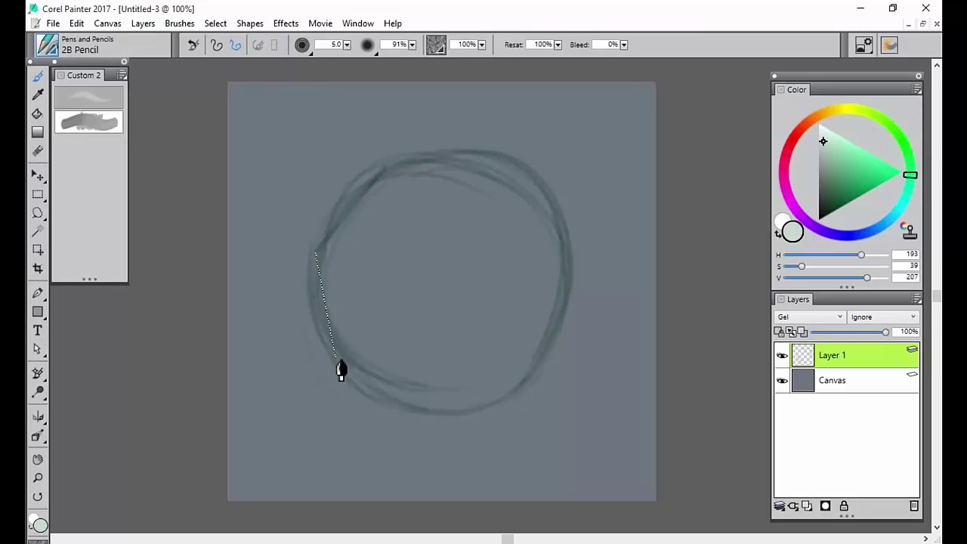
click(336, 370)
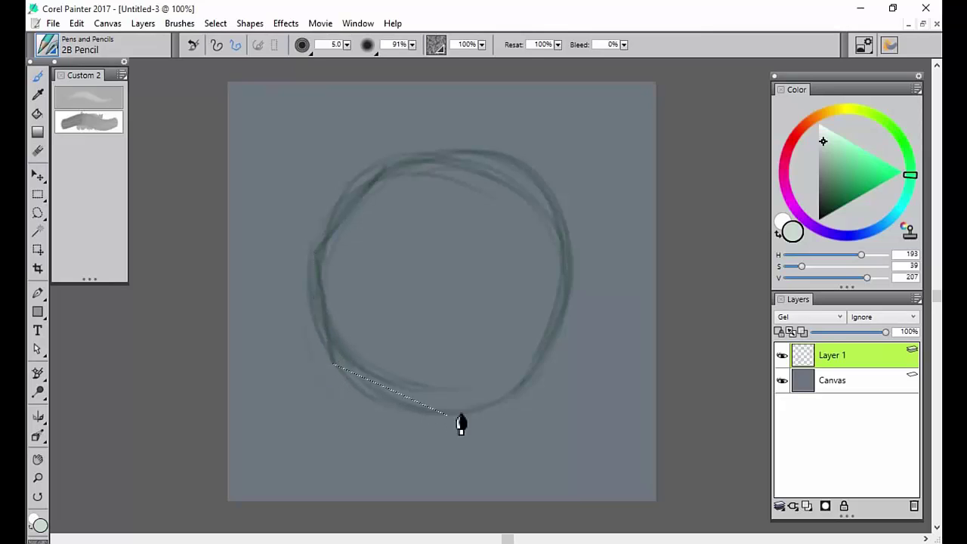
click(444, 417)
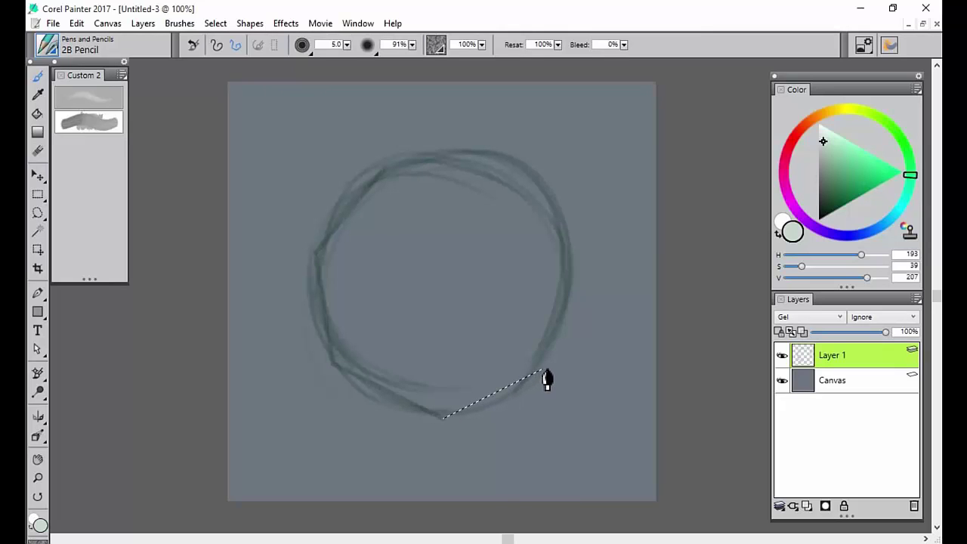
click(542, 369)
click(578, 246)
click(504, 157)
click(389, 163)
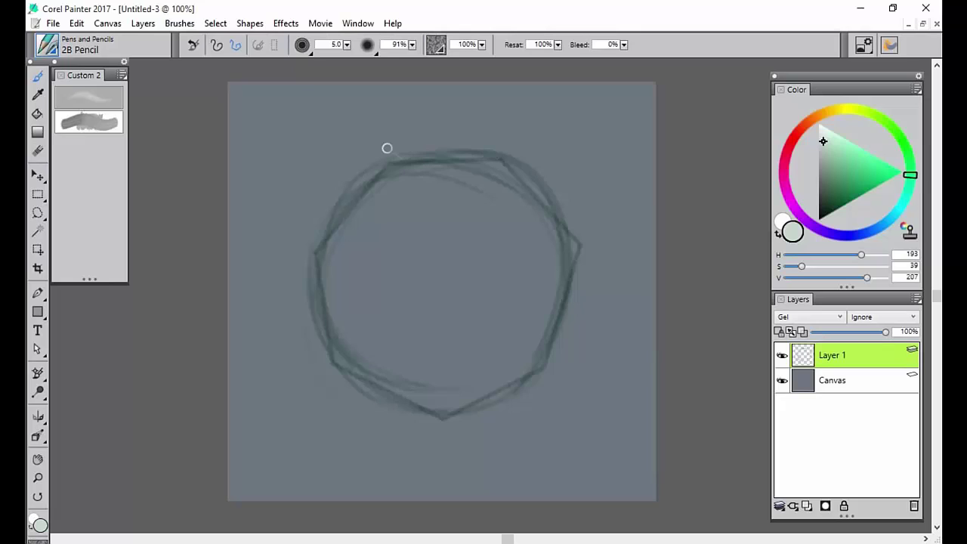
Step: Delete Layer 1 with the circle sketch and undo a stray test stroke
click(914, 505)
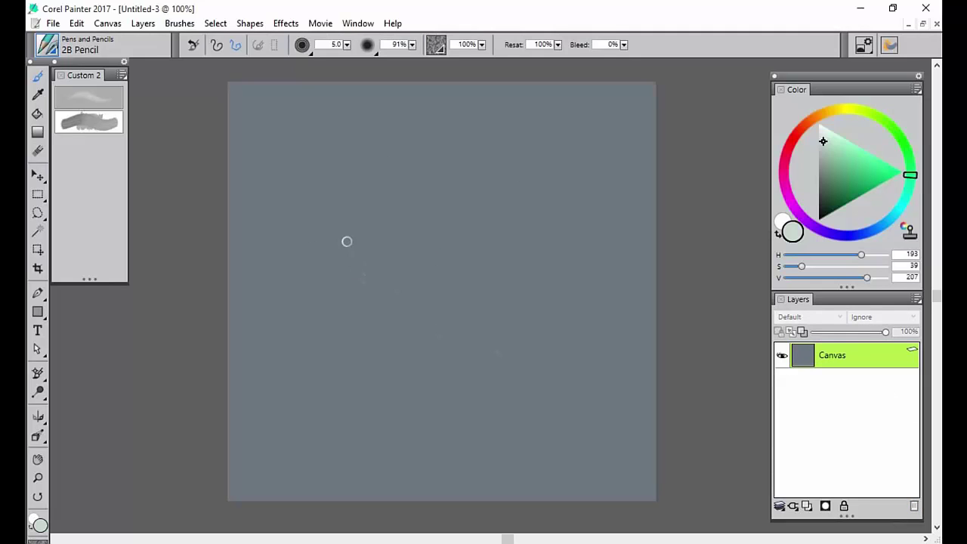
drag(345, 238, 387, 163)
key(ctrl+z)
click(234, 45)
Step: Draw the cup outline in straight lines: left side, two bottom facets, right side, rim
click(354, 232)
click(393, 393)
click(452, 414)
click(504, 389)
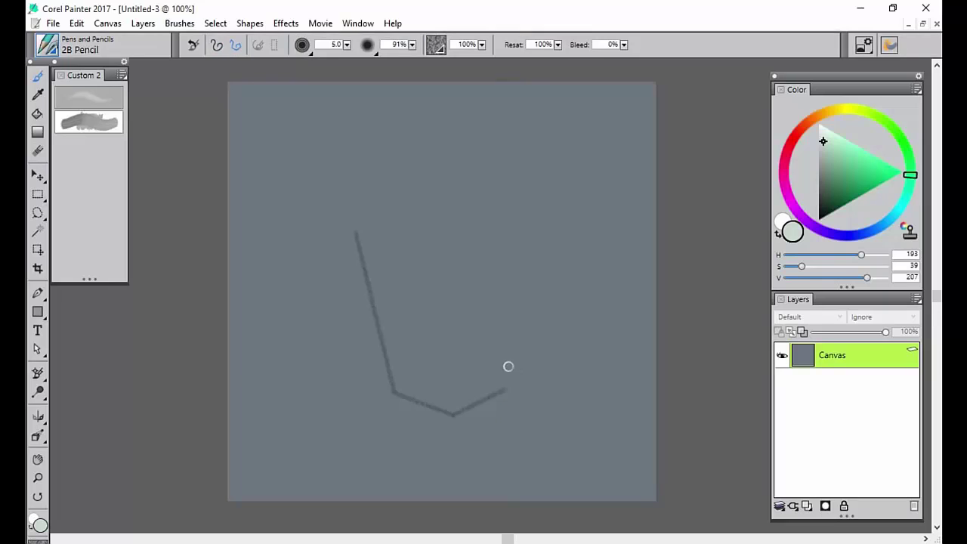
click(525, 228)
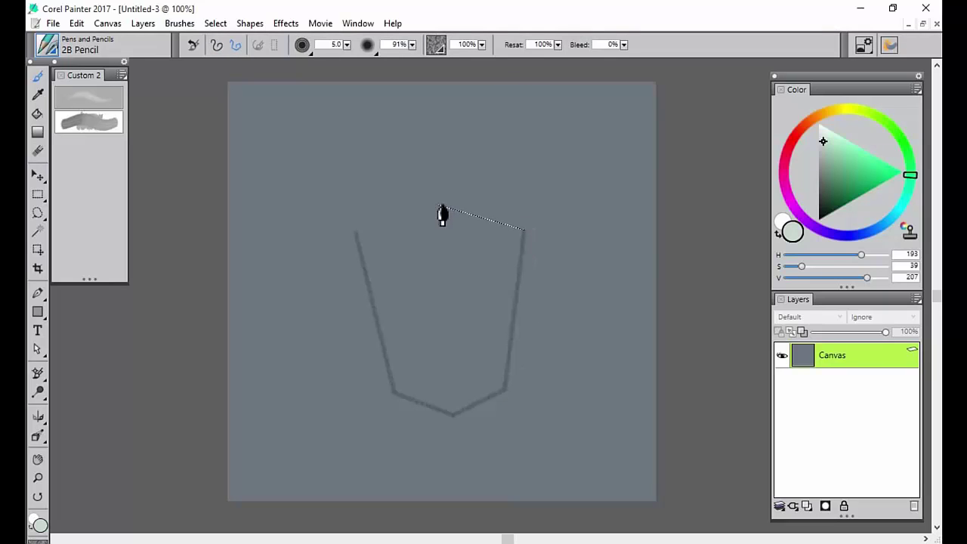
click(436, 205)
click(356, 230)
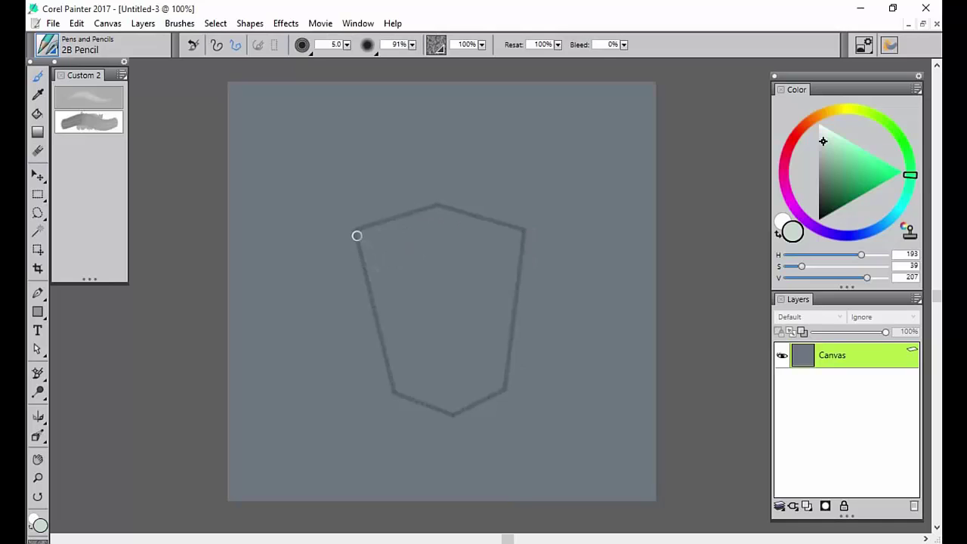
Step: Add the rim's front edges and a front edge to the bottom corner, then hatch the right face freehand
click(444, 281)
click(521, 267)
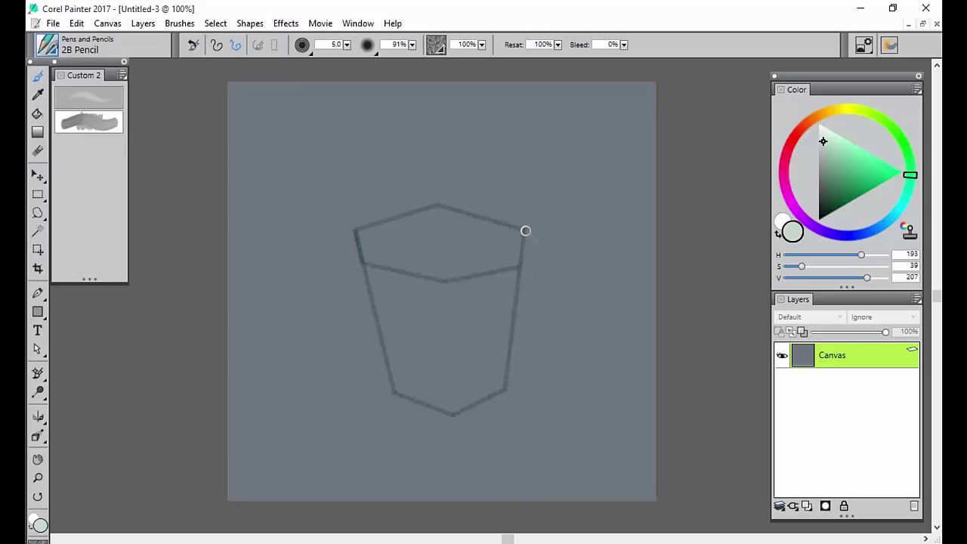
click(525, 231)
click(440, 240)
click(356, 232)
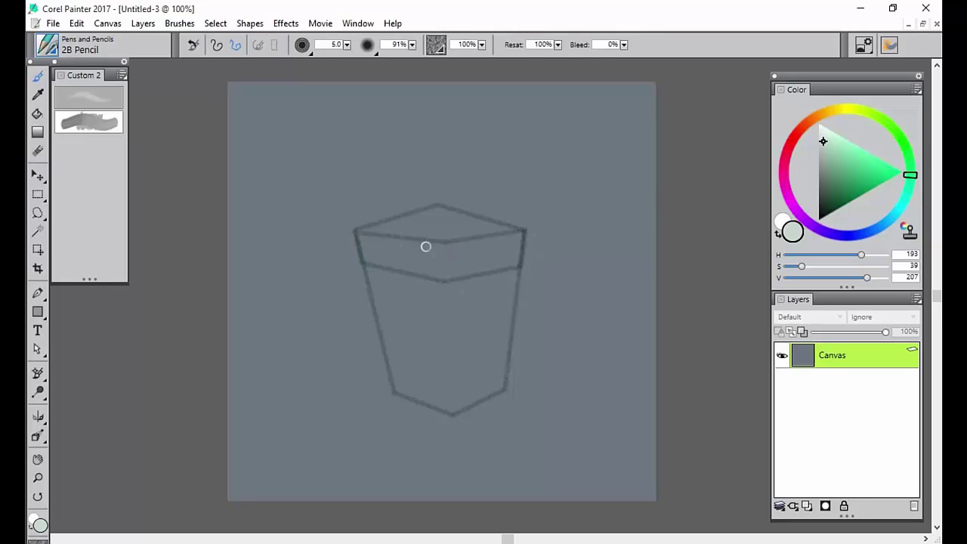
click(447, 242)
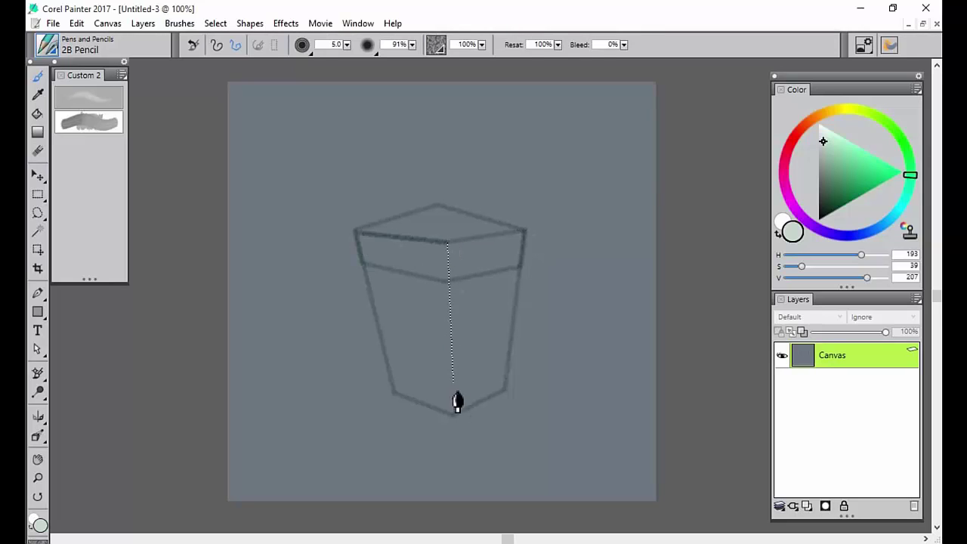
click(453, 413)
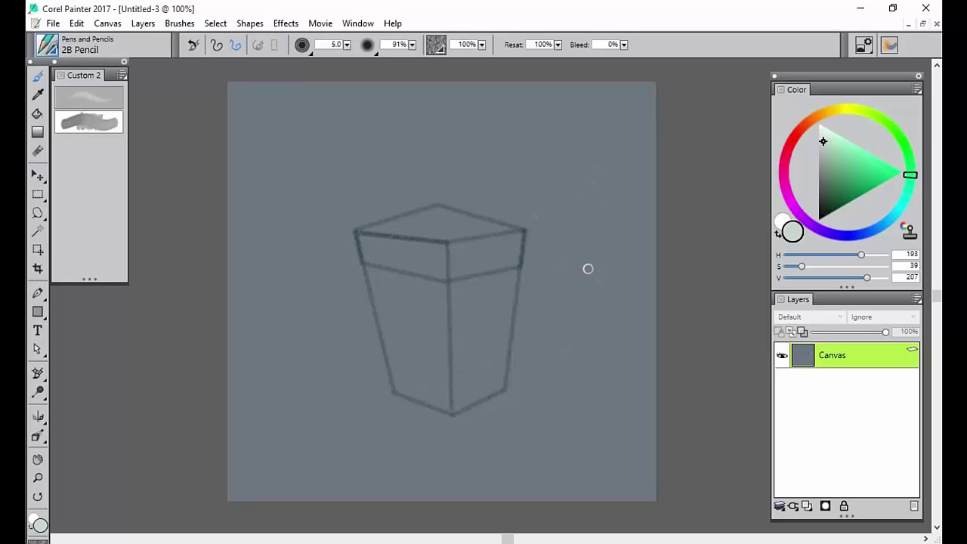
click(235, 46)
mouse_move(506, 326)
mouse_down()
mouse_move(476, 382)
mouse_move(502, 359)
mouse_up()
Step: Undo the hatching and erase the whole cup sketch from the canvas
key(ctrl+z)
key(ctrl+a)
key(Delete)
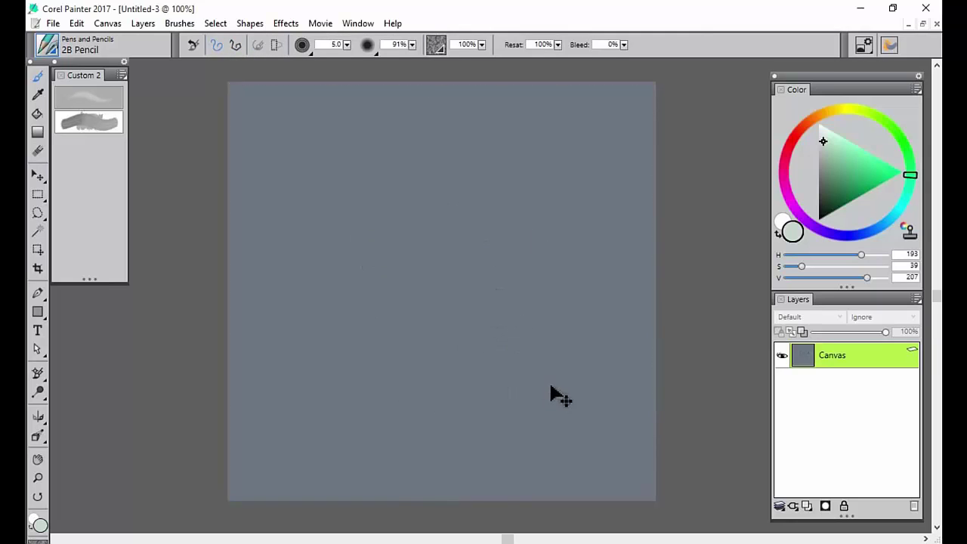
Step: Enable perspective guides and drag the horizon into a slightly tilted, raised position
click(39, 438)
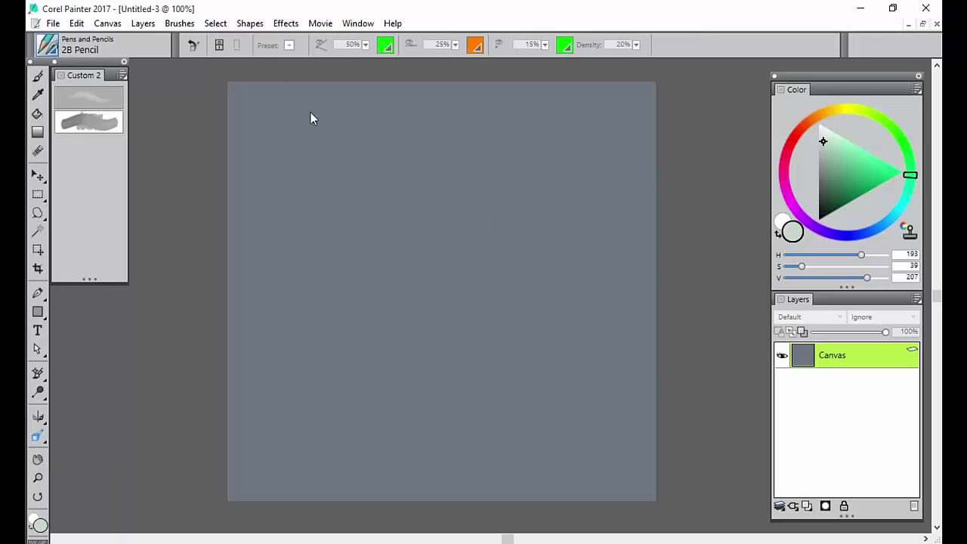
click(235, 44)
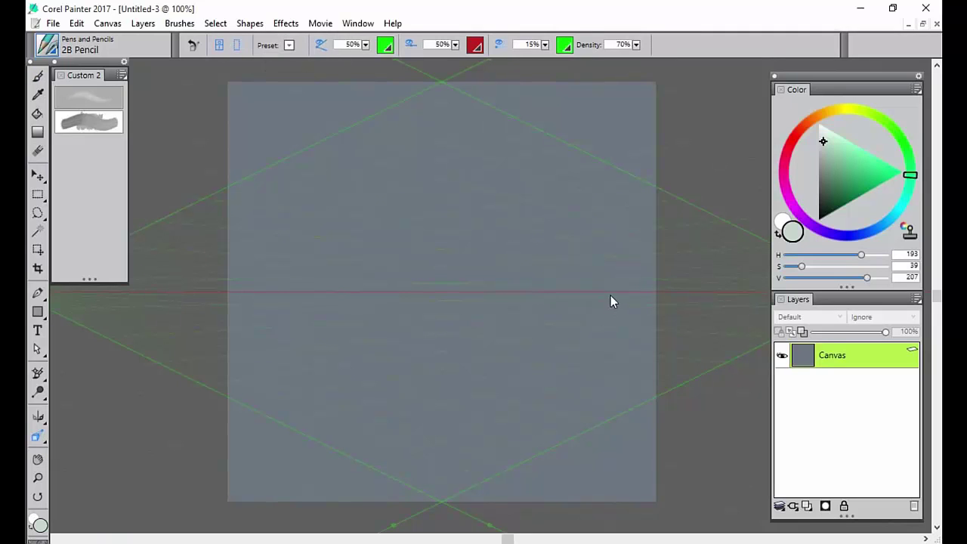
drag(616, 300, 593, 345)
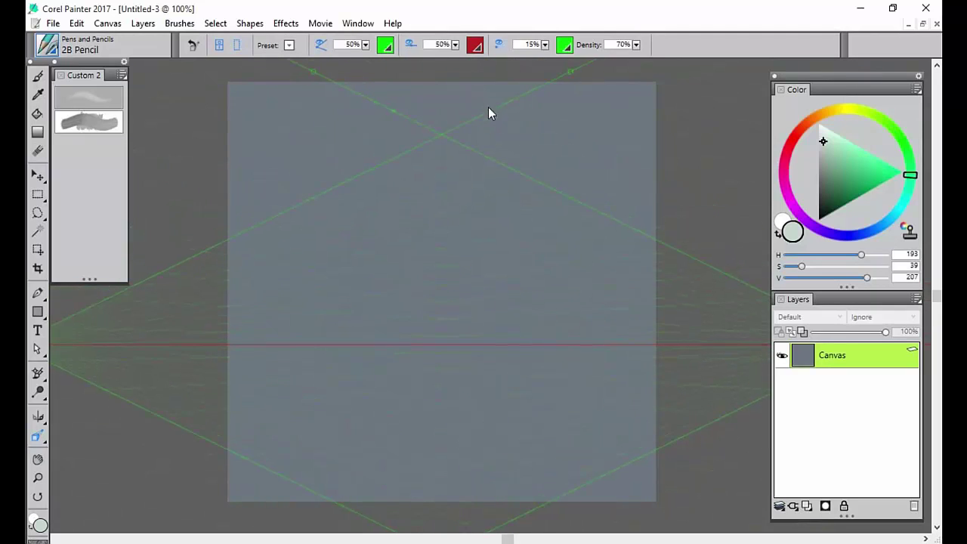
mouse_move(487, 107)
mouse_down()
mouse_move(500, 134)
mouse_move(495, 123)
mouse_up()
drag(582, 90, 560, 69)
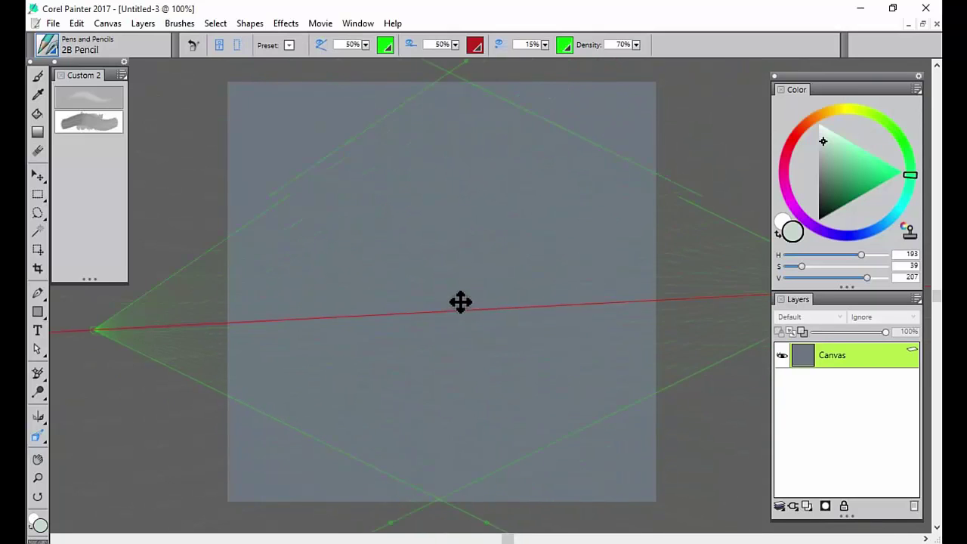
drag(460, 302, 459, 291)
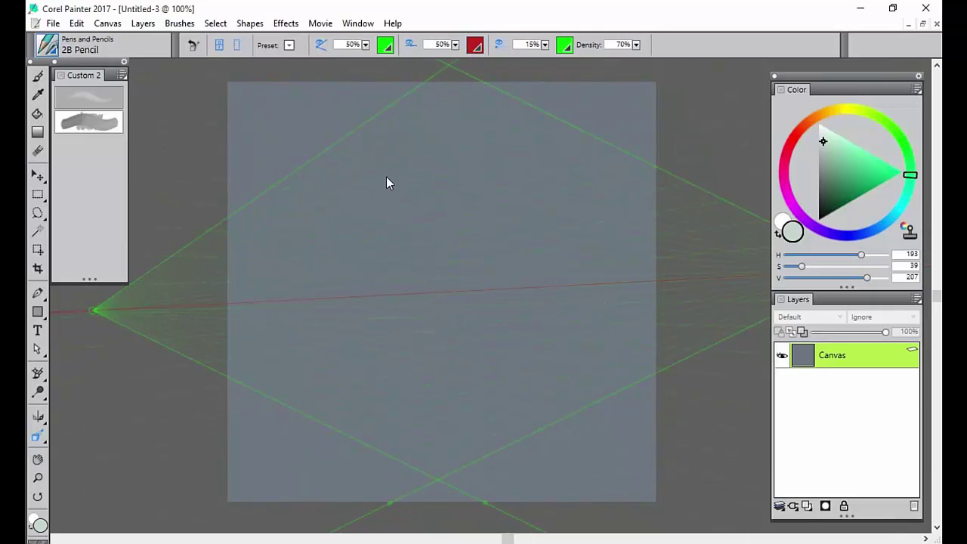
key(b)
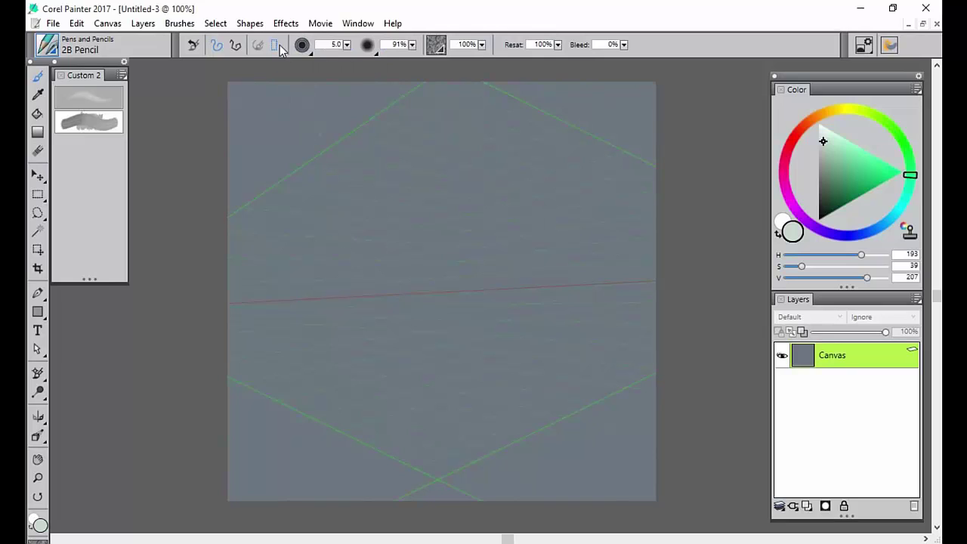
drag(256, 262, 408, 220)
drag(311, 232, 455, 183)
mouse_move(363, 129)
mouse_down()
mouse_move(334, 178)
mouse_move(277, 187)
mouse_move(370, 313)
mouse_up()
drag(425, 88, 438, 316)
mouse_move(370, 314)
mouse_down()
mouse_move(443, 316)
mouse_move(437, 333)
mouse_up()
mouse_move(447, 331)
mouse_down()
mouse_move(519, 160)
mouse_move(507, 99)
mouse_up()
mouse_move(404, 105)
mouse_down()
mouse_move(358, 188)
mouse_move(367, 330)
mouse_move(466, 330)
mouse_up()
drag(518, 137, 526, 310)
mouse_move(522, 210)
mouse_down()
mouse_move(599, 194)
mouse_move(600, 331)
mouse_up()
drag(312, 232, 315, 298)
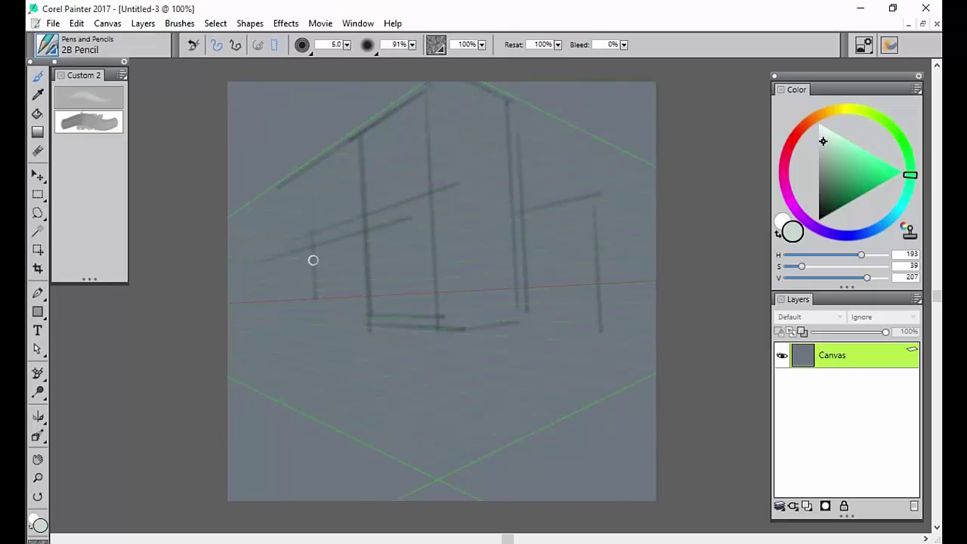
drag(287, 258, 248, 260)
drag(258, 273, 259, 343)
key(ctrl+a)
Step: Erase the box strokes and undo a test curve
key(Delete)
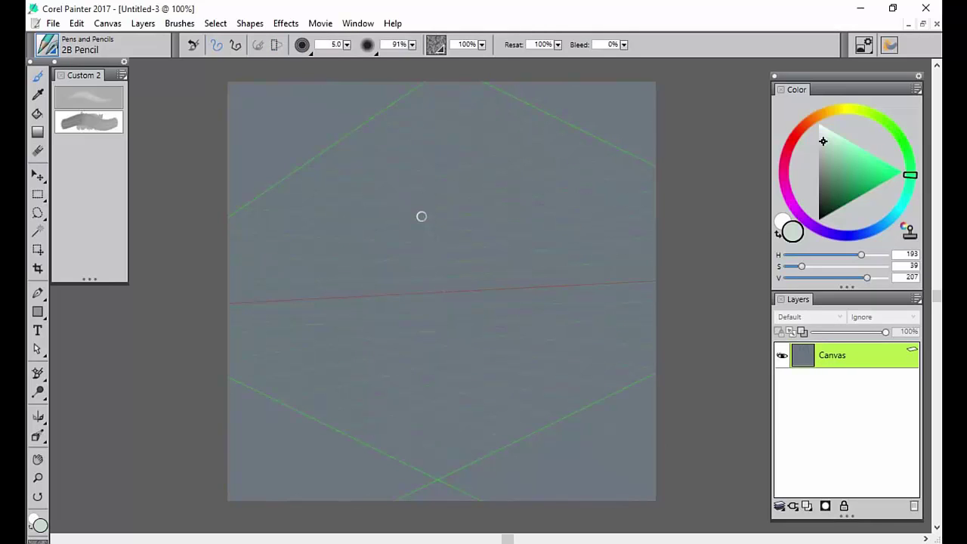
drag(391, 201, 382, 346)
key(ctrl+z)
Step: Sketch the airplane: short dark strokes low on the canvas, a long diagonal wing, a hatch and a tall mast
drag(459, 385, 457, 415)
mouse_move(487, 376)
mouse_down()
mouse_move(487, 415)
mouse_move(439, 436)
mouse_move(446, 439)
mouse_up()
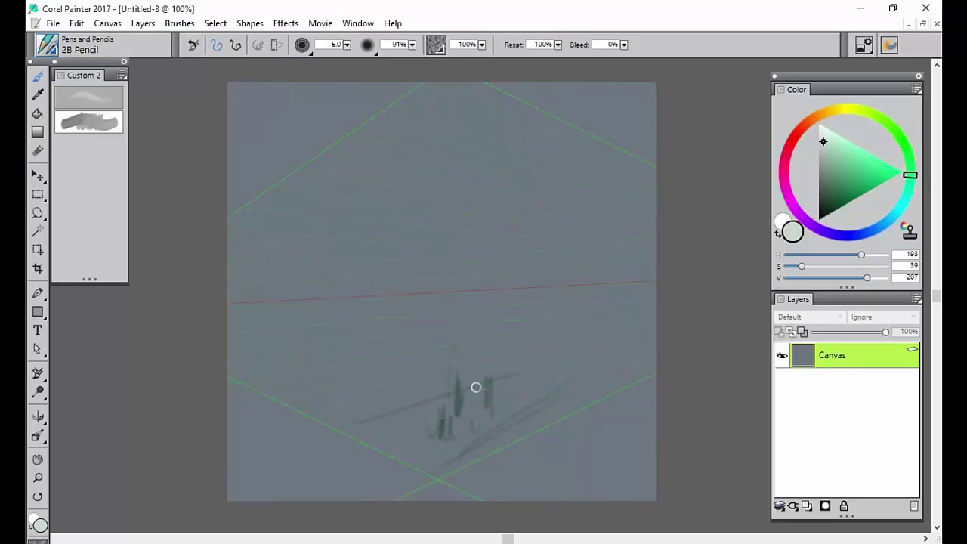
mouse_move(559, 366)
mouse_down()
mouse_move(324, 438)
mouse_move(559, 367)
mouse_move(526, 409)
mouse_up()
mouse_move(431, 370)
mouse_down()
mouse_move(438, 402)
mouse_move(482, 398)
mouse_move(467, 395)
mouse_move(508, 405)
mouse_move(533, 391)
mouse_move(470, 399)
mouse_move(509, 365)
mouse_move(537, 361)
mouse_move(553, 382)
mouse_move(479, 386)
mouse_move(498, 392)
mouse_move(506, 385)
mouse_move(491, 377)
mouse_move(504, 372)
mouse_move(505, 385)
mouse_move(491, 373)
mouse_move(535, 388)
mouse_move(521, 403)
mouse_move(542, 382)
mouse_move(458, 409)
mouse_move(506, 399)
mouse_move(471, 389)
mouse_move(496, 403)
mouse_move(496, 393)
mouse_move(467, 409)
mouse_move(451, 404)
mouse_move(473, 382)
mouse_move(558, 391)
mouse_up()
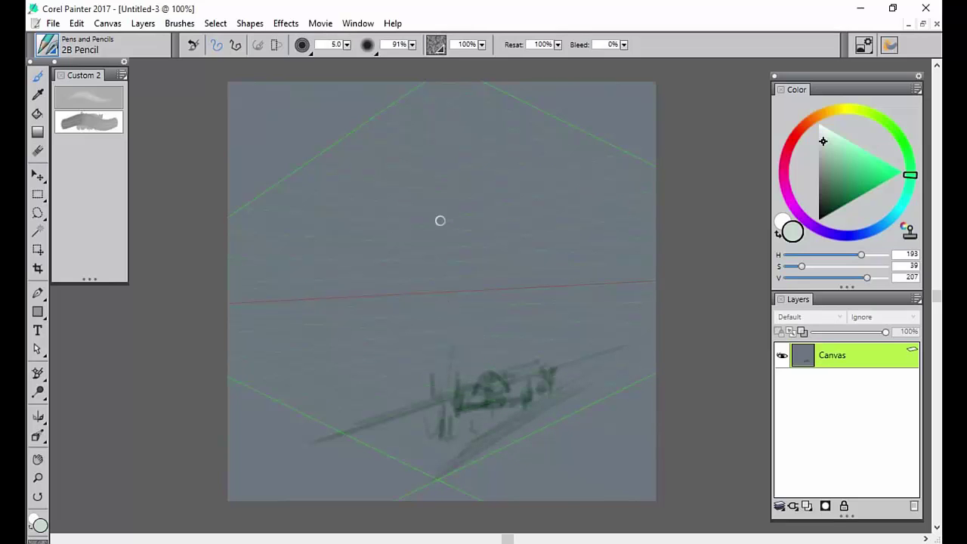
drag(439, 220, 440, 378)
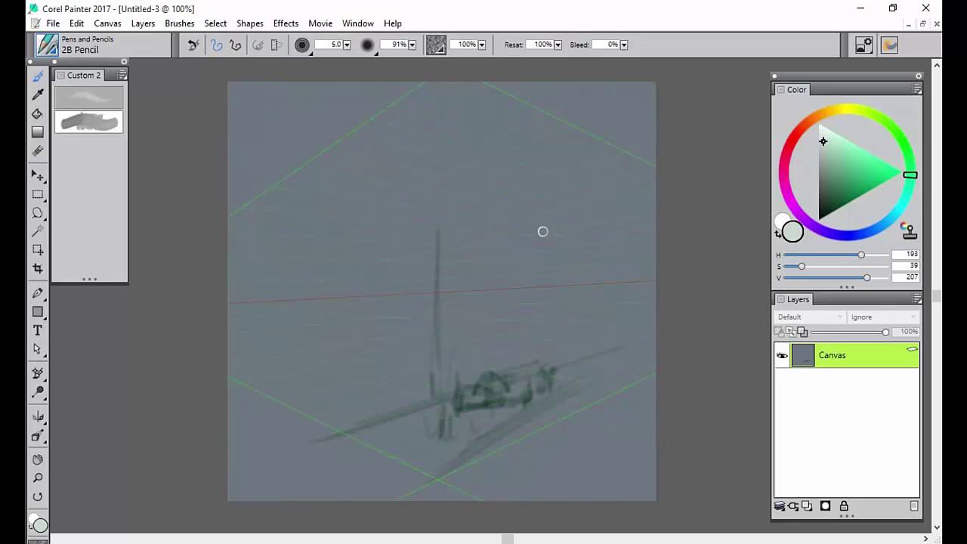
Step: Erase the airplane sketch and turn off the perspective guides
key(ctrl+a)
key(Delete)
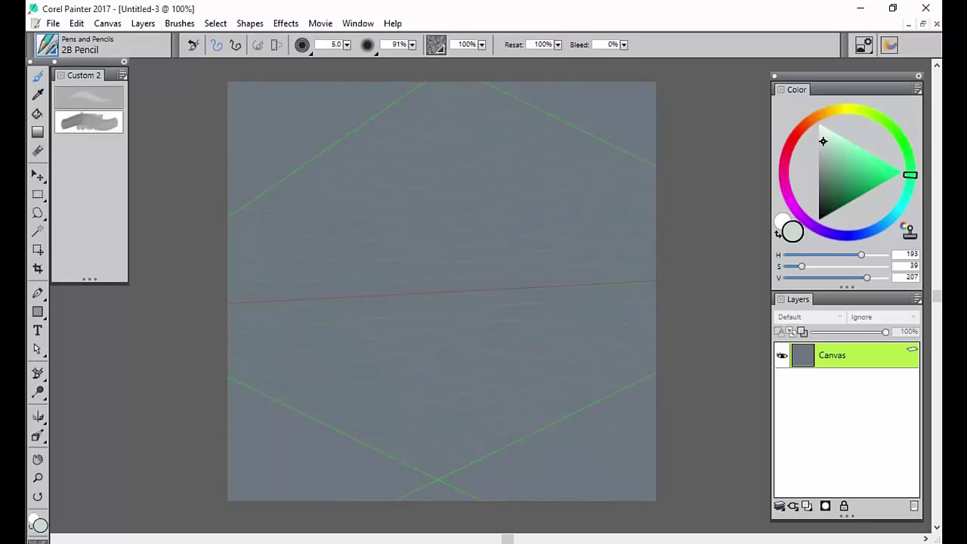
click(37, 436)
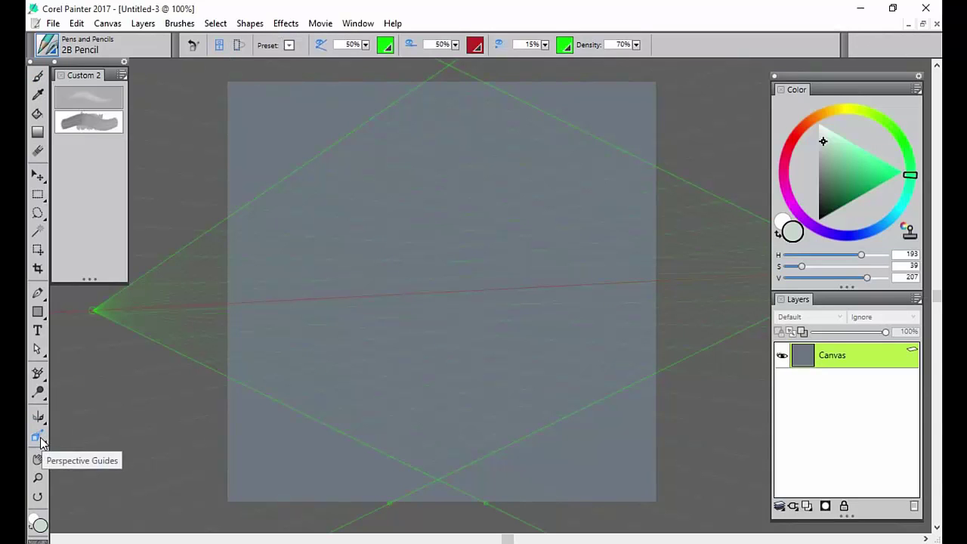
click(219, 46)
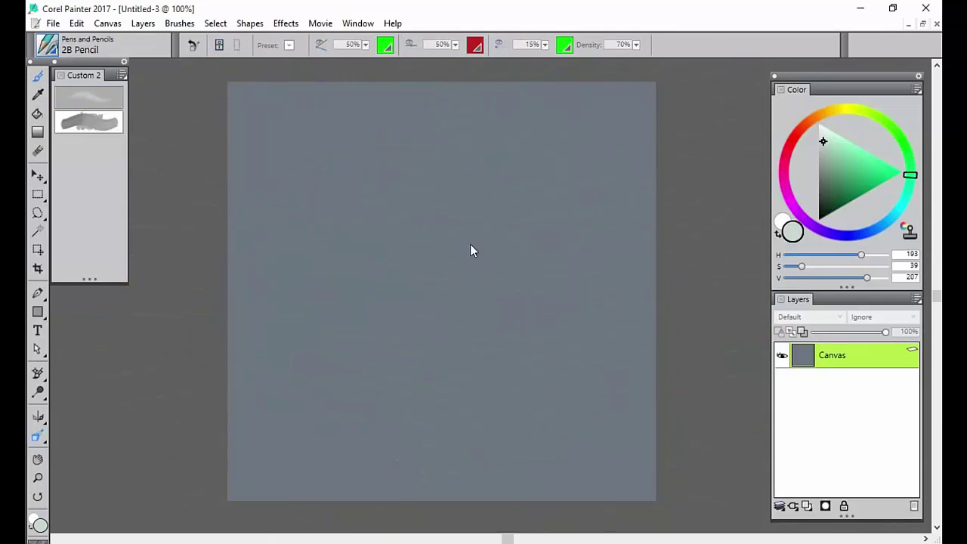
Step: Back on the pencil, undo a test diamond and pick a darker grey (S 19, V 143)
key(b)
mouse_move(437, 192)
mouse_down()
mouse_move(397, 266)
mouse_move(427, 321)
mouse_up()
drag(436, 192, 427, 321)
key(ctrl+z)
key(ctrl+z)
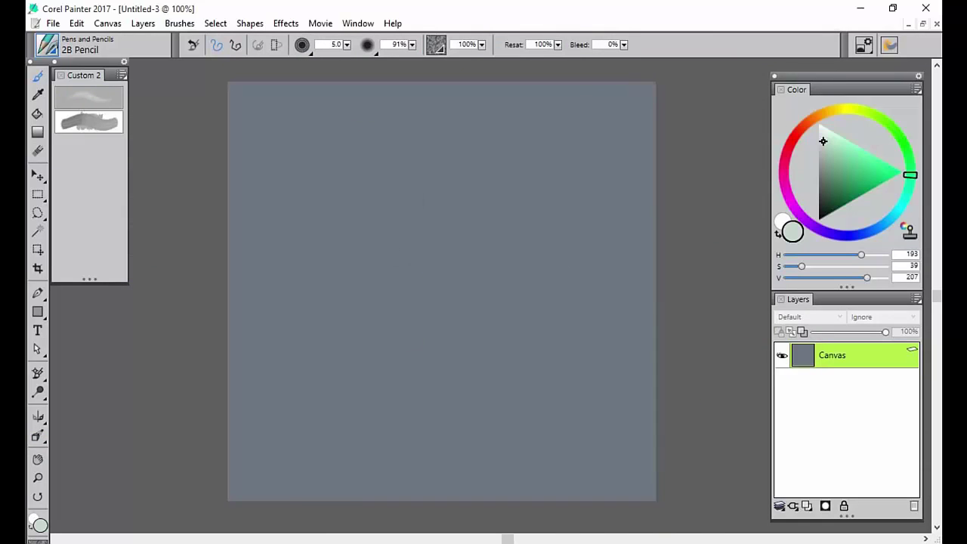
click(823, 165)
Step: Draw the sphere's outline with a curved band, a parallel curve and wavy marks
mouse_move(388, 190)
mouse_down()
mouse_move(350, 190)
mouse_move(393, 340)
mouse_up()
key(ctrl+z)
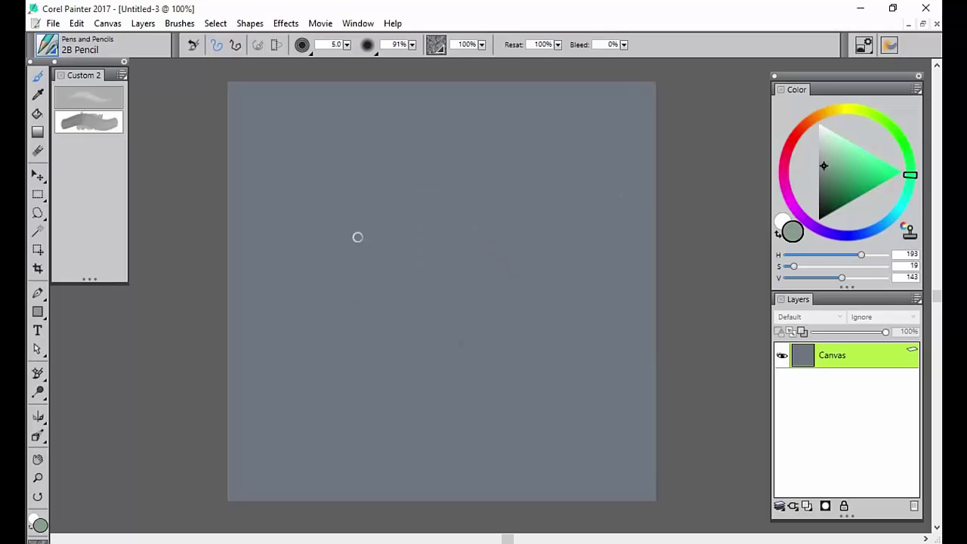
mouse_move(392, 175)
mouse_down()
mouse_move(370, 175)
mouse_move(512, 260)
mouse_up()
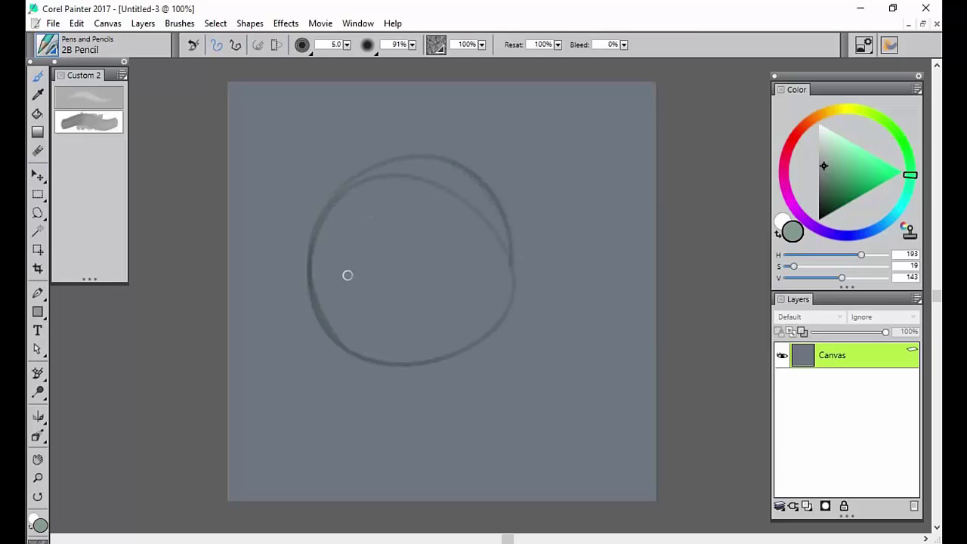
mouse_move(319, 295)
mouse_down()
mouse_move(416, 292)
mouse_move(403, 301)
mouse_move(495, 242)
mouse_up()
drag(320, 324, 490, 247)
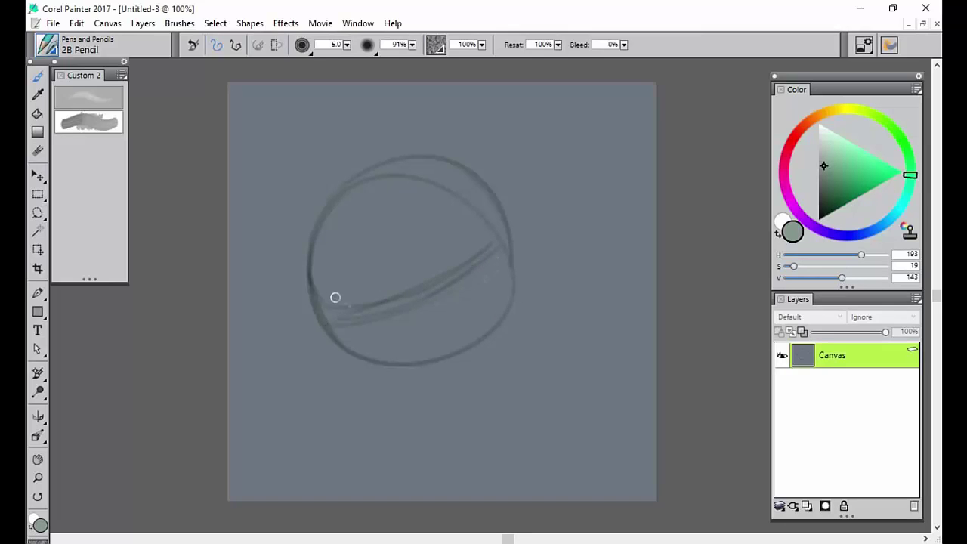
mouse_move(335, 298)
mouse_down()
mouse_move(367, 303)
mouse_move(479, 241)
mouse_up()
Step: Add ellipses at the sphere's top and bottom and refine the band
mouse_move(369, 194)
mouse_down()
mouse_move(324, 209)
mouse_move(333, 223)
mouse_up()
mouse_move(455, 352)
mouse_down()
mouse_move(468, 348)
mouse_move(450, 340)
mouse_move(492, 332)
mouse_up()
drag(349, 349, 481, 283)
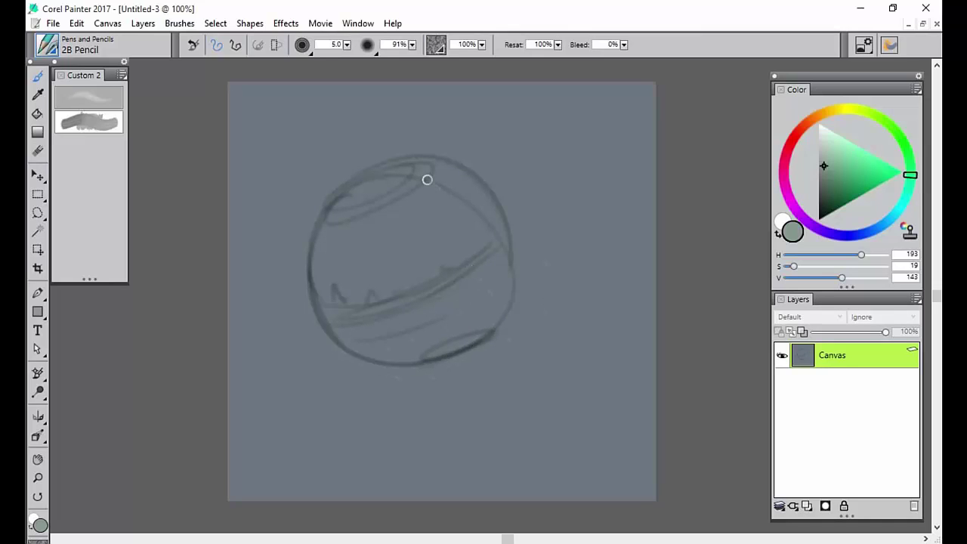
drag(469, 185, 462, 212)
Step: Sketch feathered wings, darken the sphere's edges, then wipe the whole sketch
mouse_move(489, 186)
mouse_down()
mouse_move(619, 119)
mouse_move(606, 196)
mouse_move(506, 233)
mouse_up()
drag(345, 182, 260, 93)
drag(264, 129, 324, 217)
drag(503, 188, 619, 127)
mouse_move(615, 172)
mouse_down()
mouse_move(521, 205)
mouse_move(503, 250)
mouse_move(518, 234)
mouse_up()
mouse_move(309, 236)
mouse_down()
mouse_move(304, 216)
mouse_move(318, 191)
mouse_up()
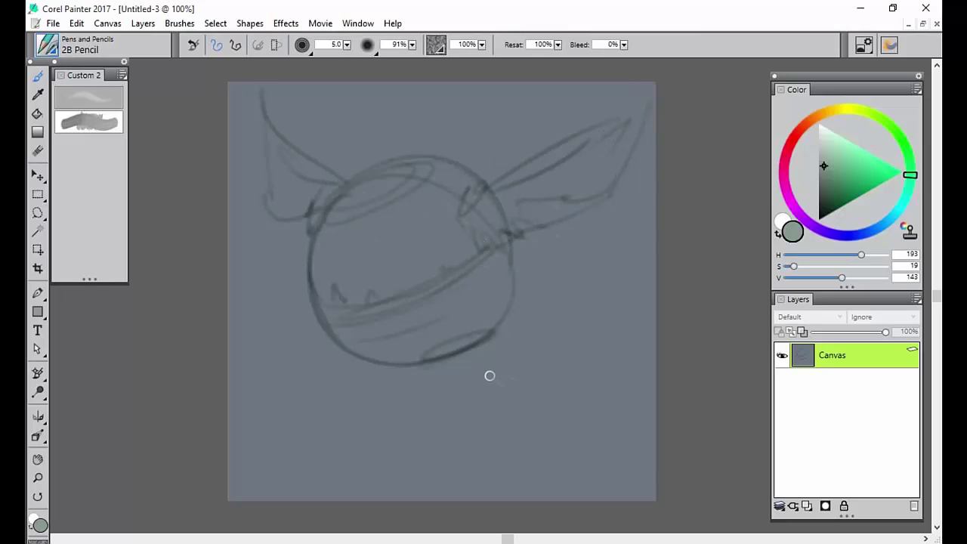
drag(489, 342, 506, 294)
key(ctrl+a)
key(Delete)
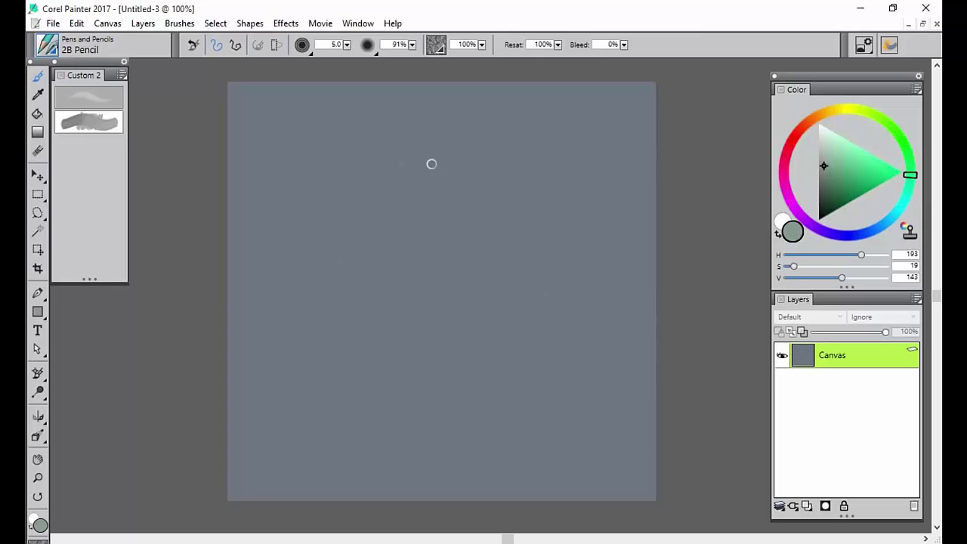